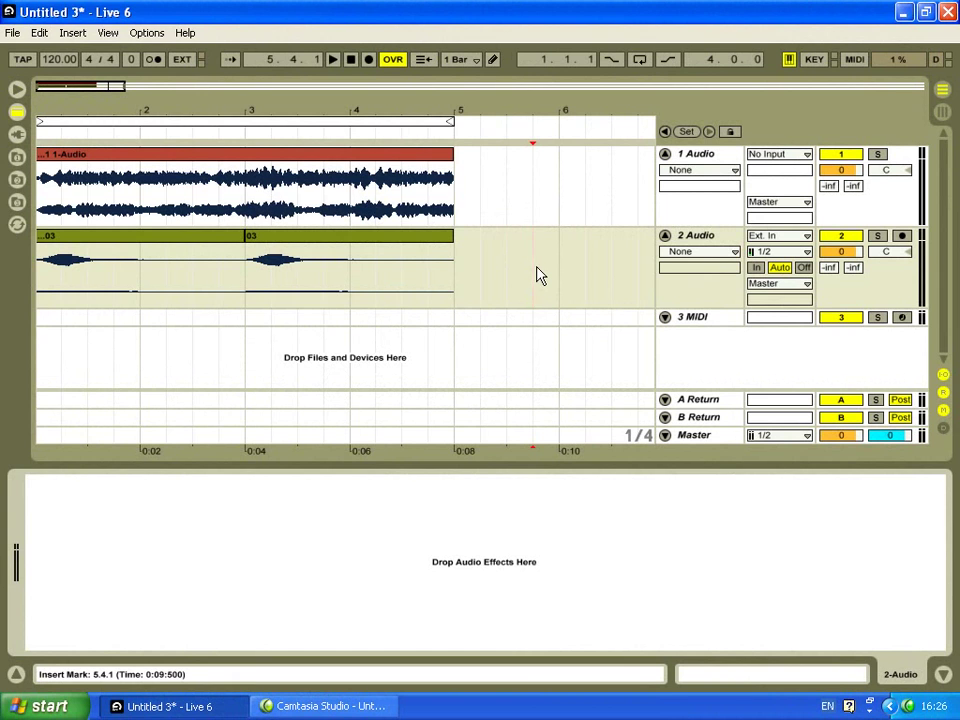
# Step: Select the 3 MIDI track so its device view can take an Instrument Rack
pyautogui.click(712, 318)
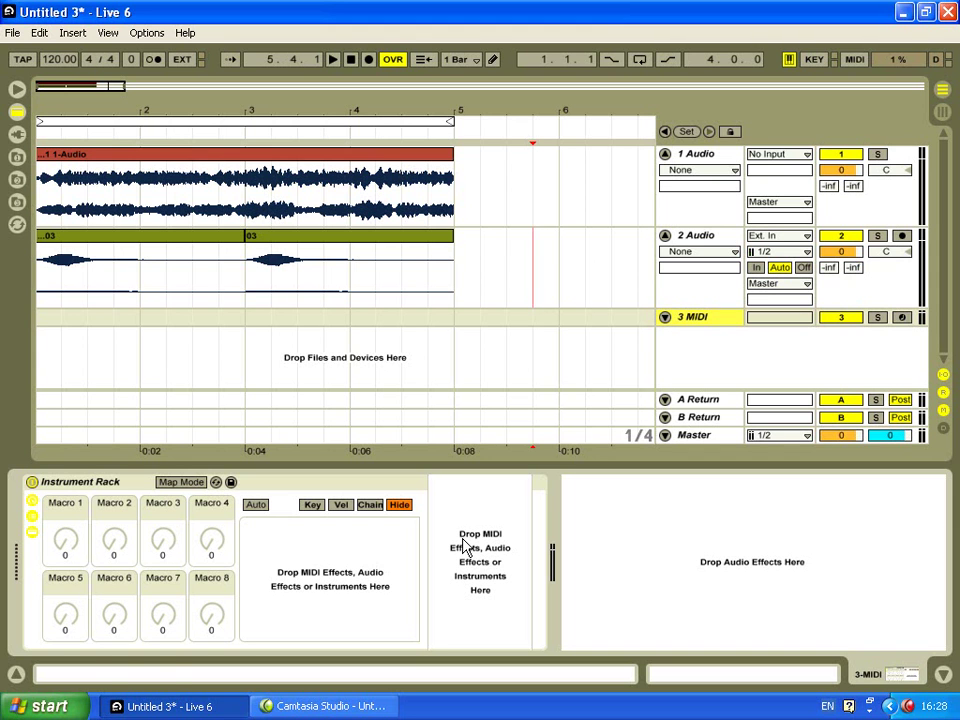
# Step: Drag Simpler from Live Devices into the rack twice to create Chain 1 and Chain 2
pyautogui.click(17, 112)
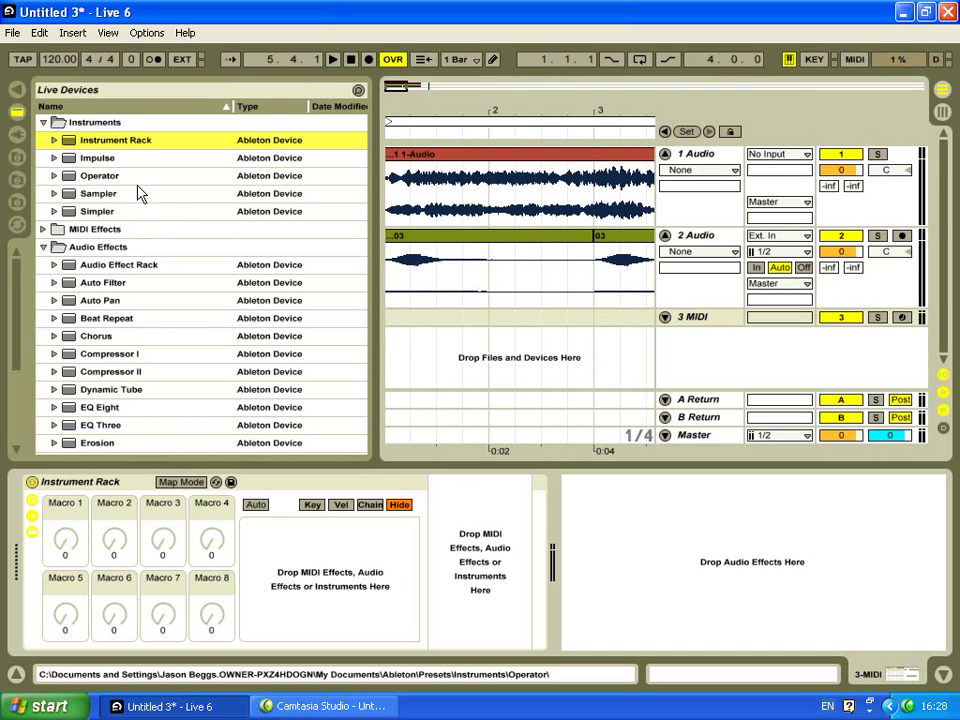
pyautogui.moveTo(107, 213); pyautogui.dragTo(262, 580)
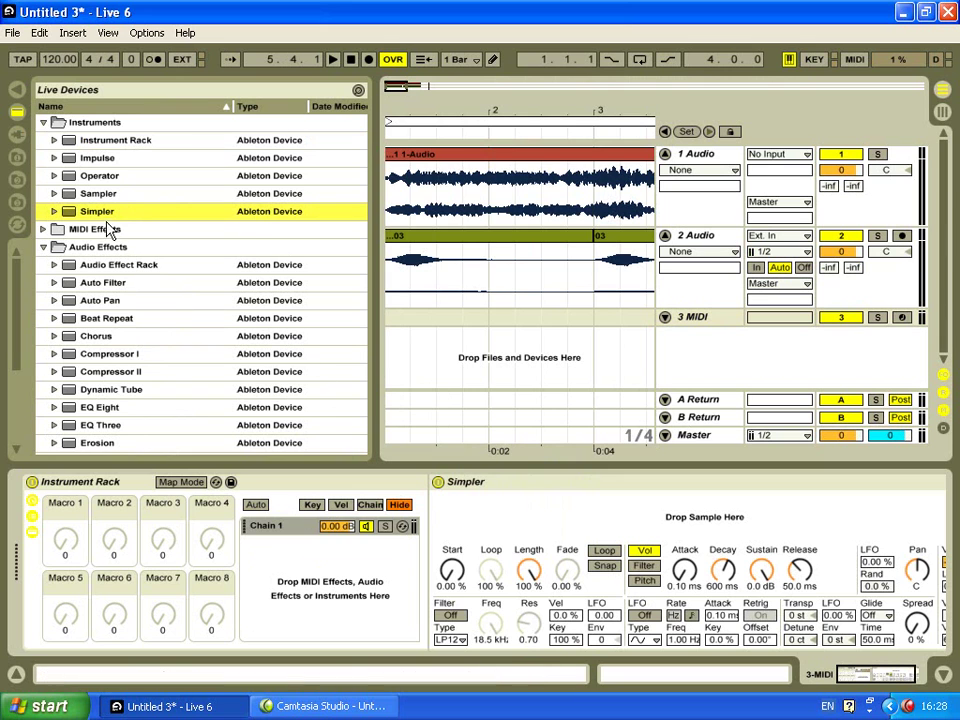
pyautogui.moveTo(97, 214); pyautogui.dragTo(271, 590)
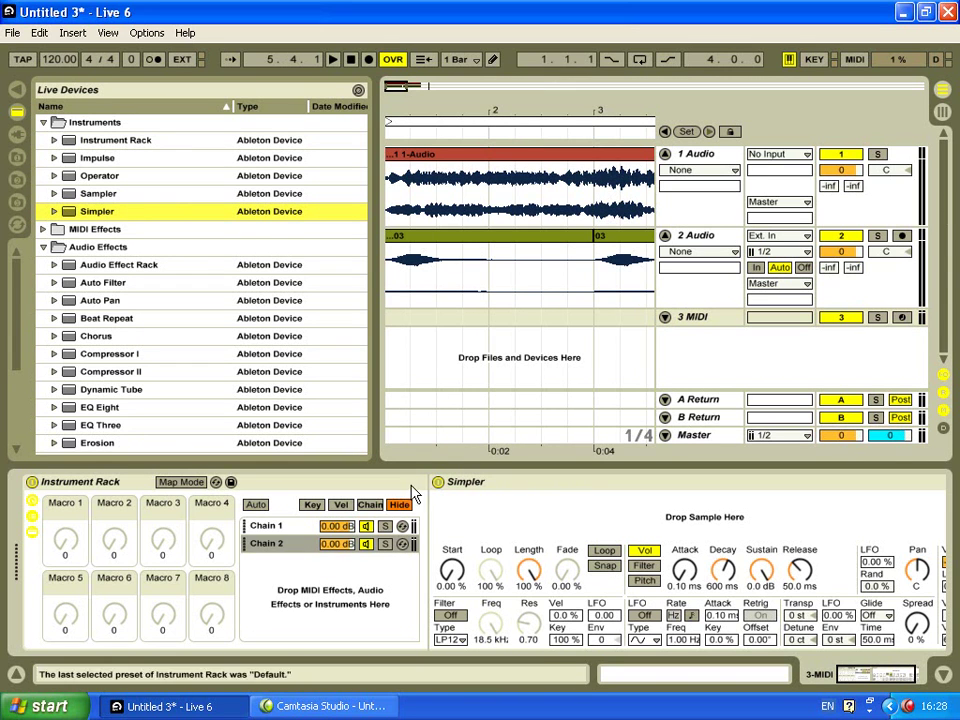
pyautogui.click(32, 517)
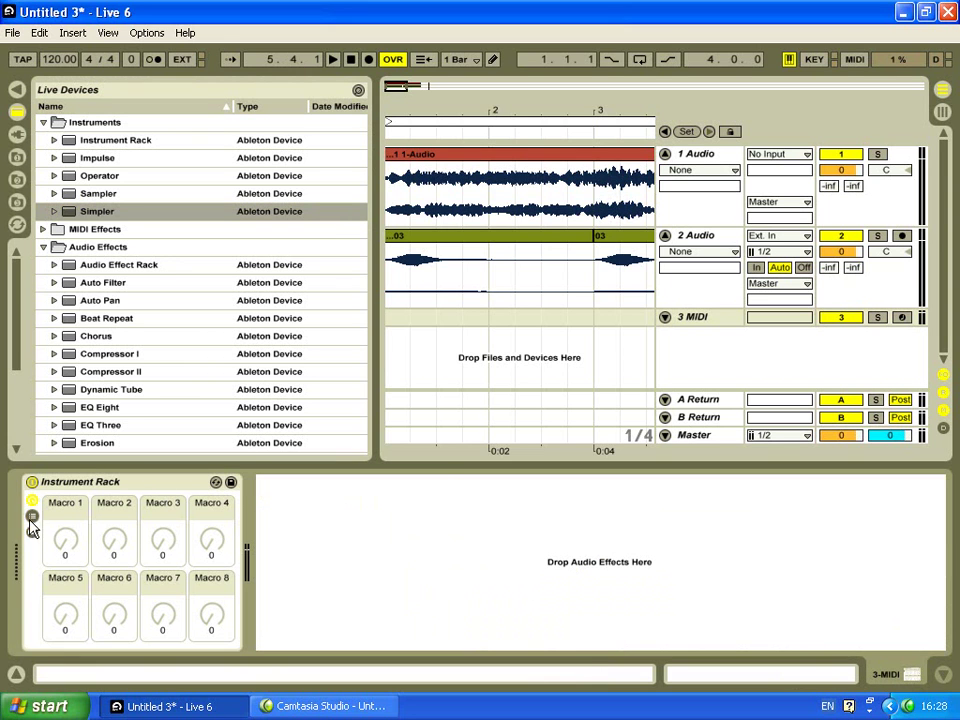
pyautogui.click(31, 520)
pyautogui.click(32, 533)
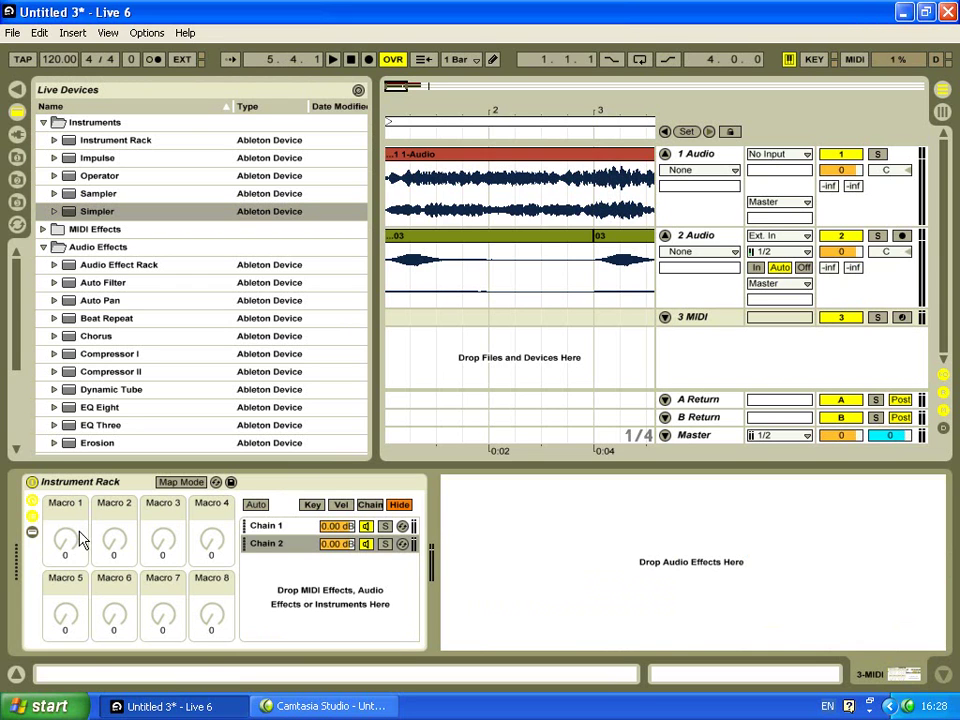
# Step: Select Chain 1, then Chain 2, in the rack's chain list
pyautogui.click(275, 529)
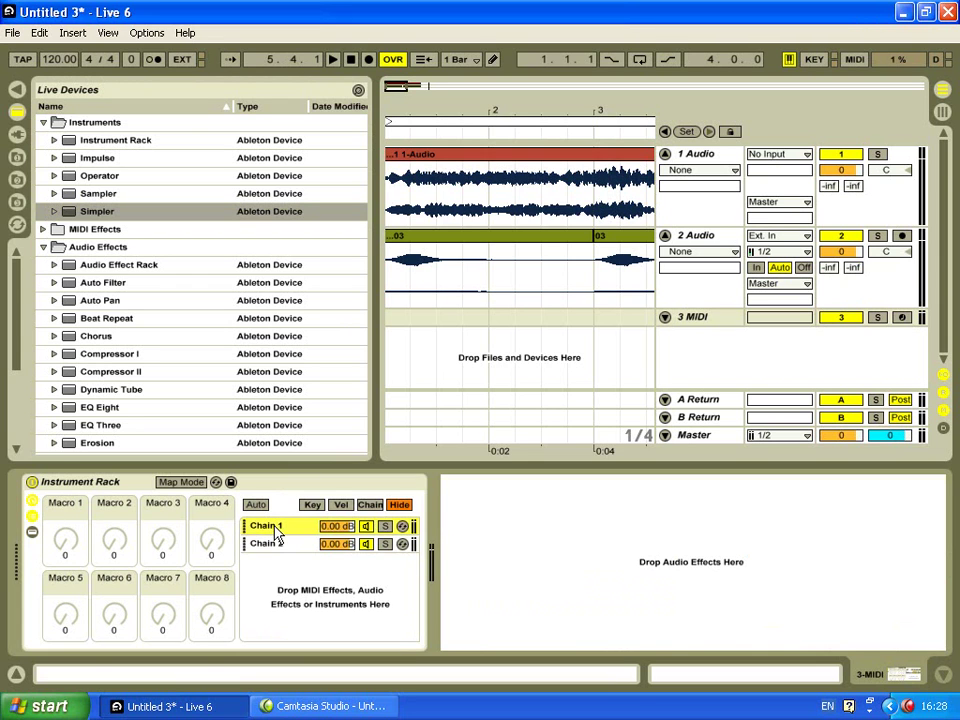
pyautogui.click(268, 543)
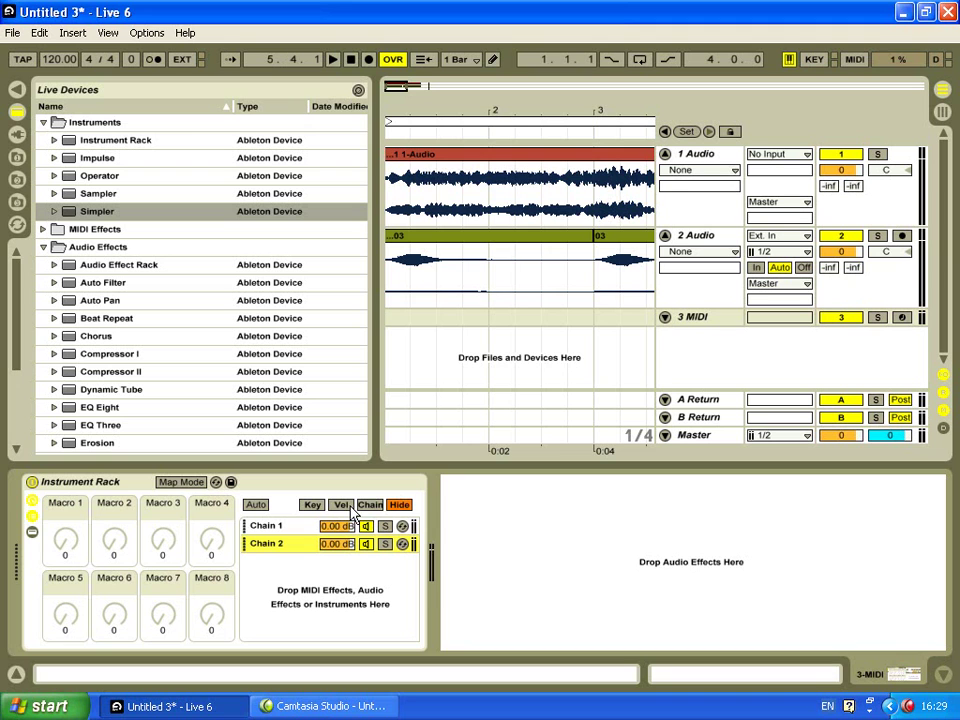
# Step: Load the 1-Audio clip as the sample in Chain 1's Simpler
pyautogui.click(33, 535)
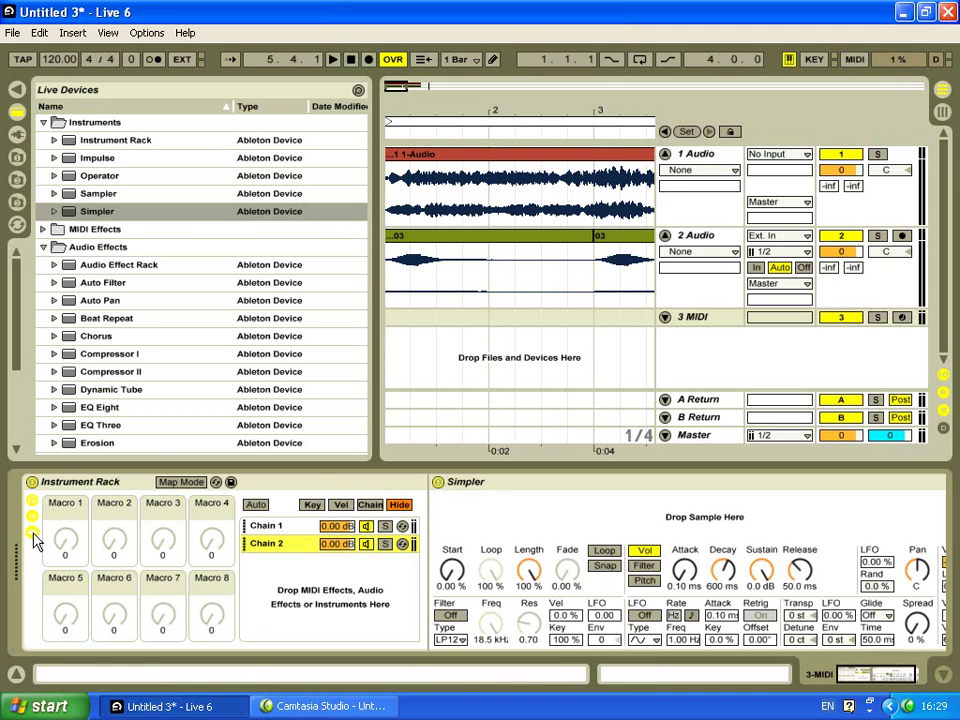
pyautogui.click(292, 530)
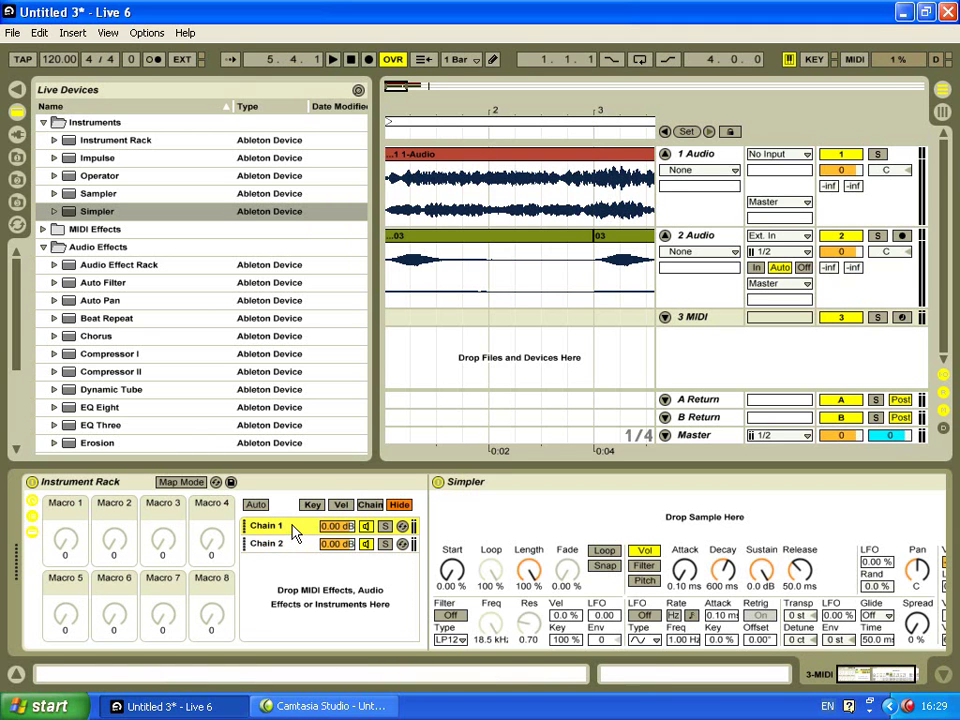
pyautogui.click(453, 162)
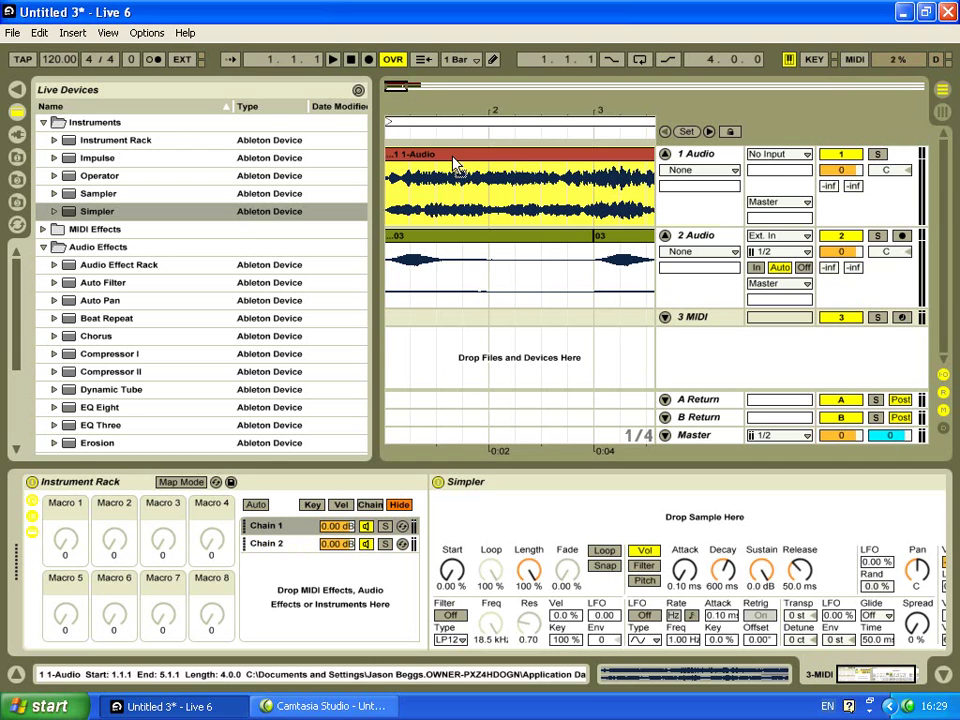
pyautogui.moveTo(453, 162); pyautogui.dragTo(479, 527)
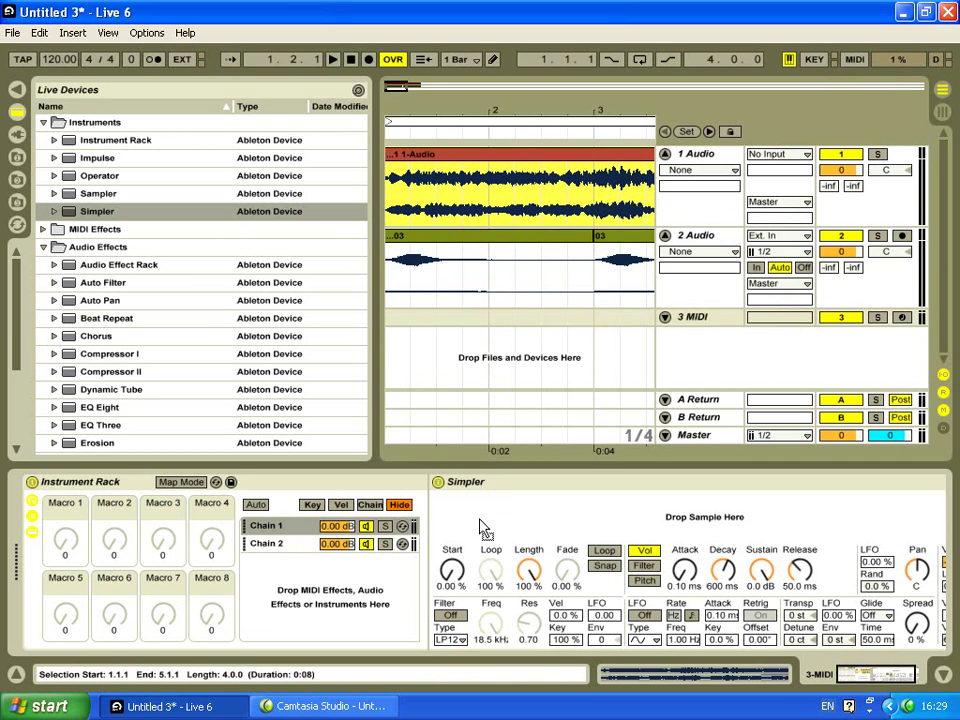
pyautogui.moveTo(479, 527); pyautogui.dragTo(481, 521)
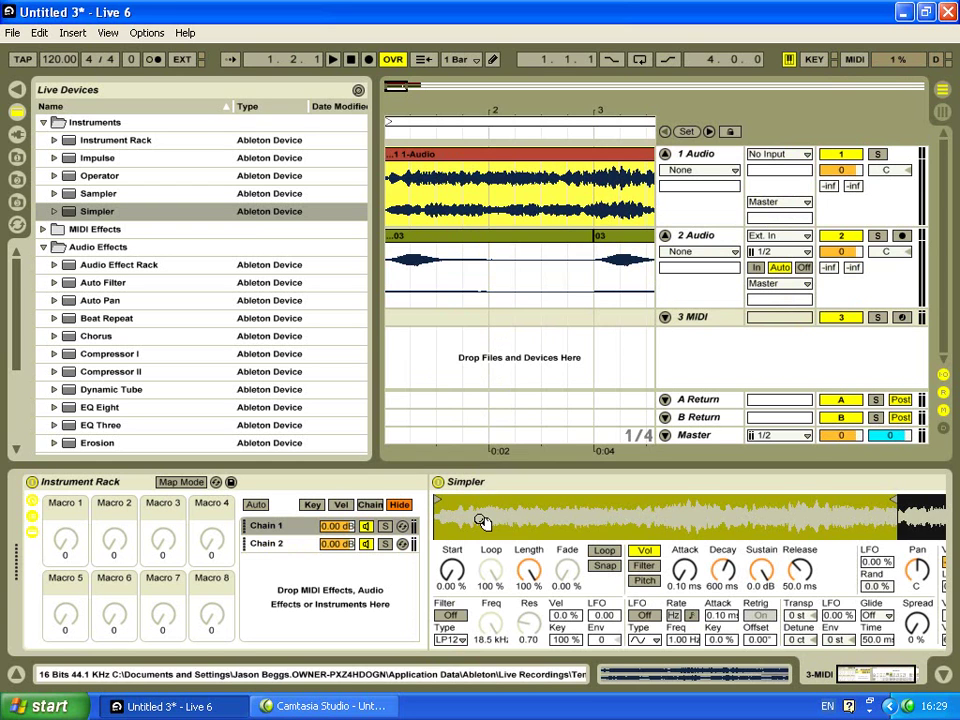
# Step: Load the 2 Audio clip into Chain 2's Simpler and arm the 2 Audio track
pyautogui.click(274, 550)
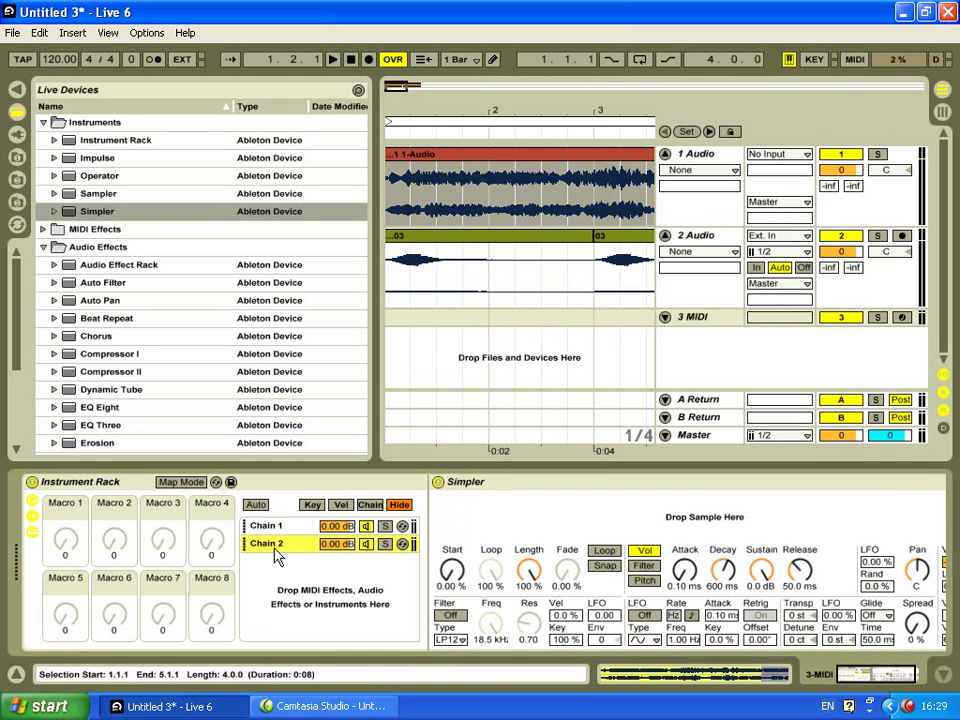
pyautogui.click(405, 245)
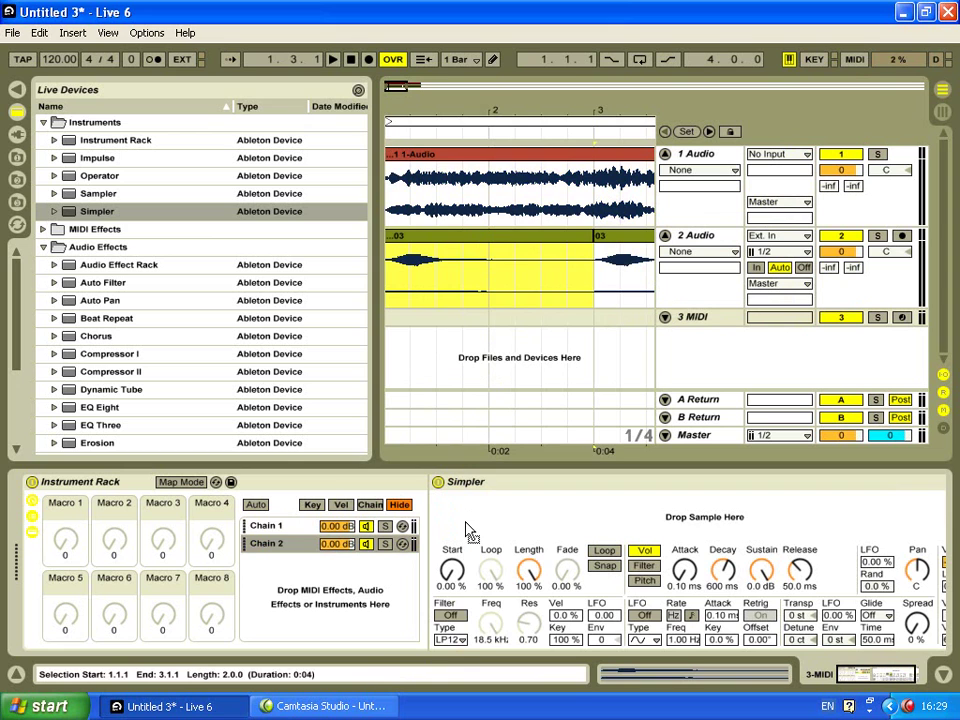
pyautogui.moveTo(466, 528); pyautogui.dragTo(466, 521)
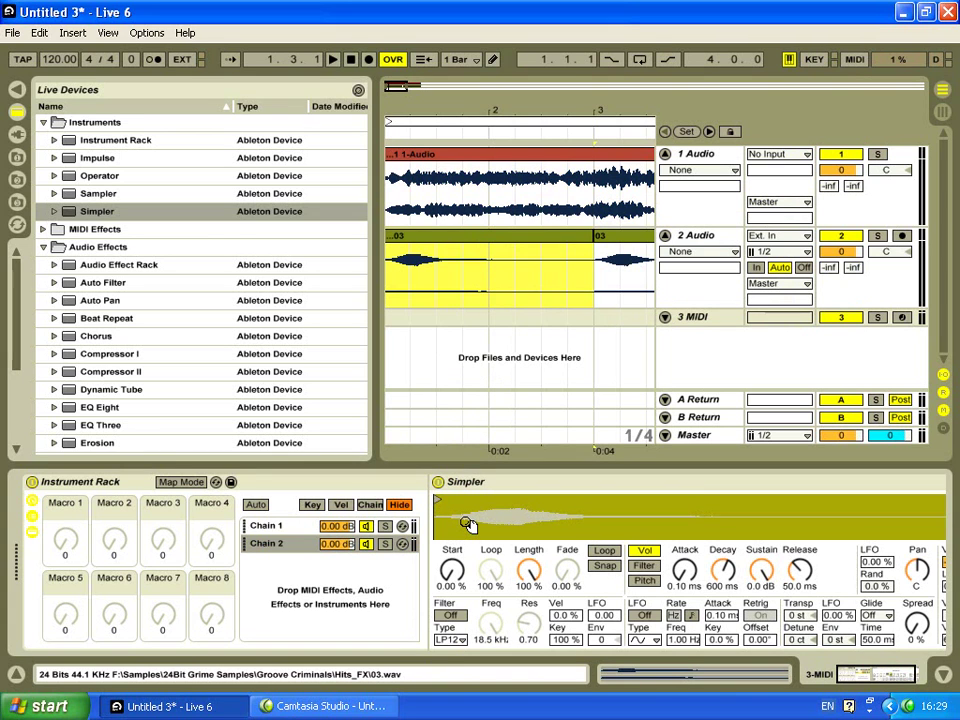
pyautogui.click(903, 236)
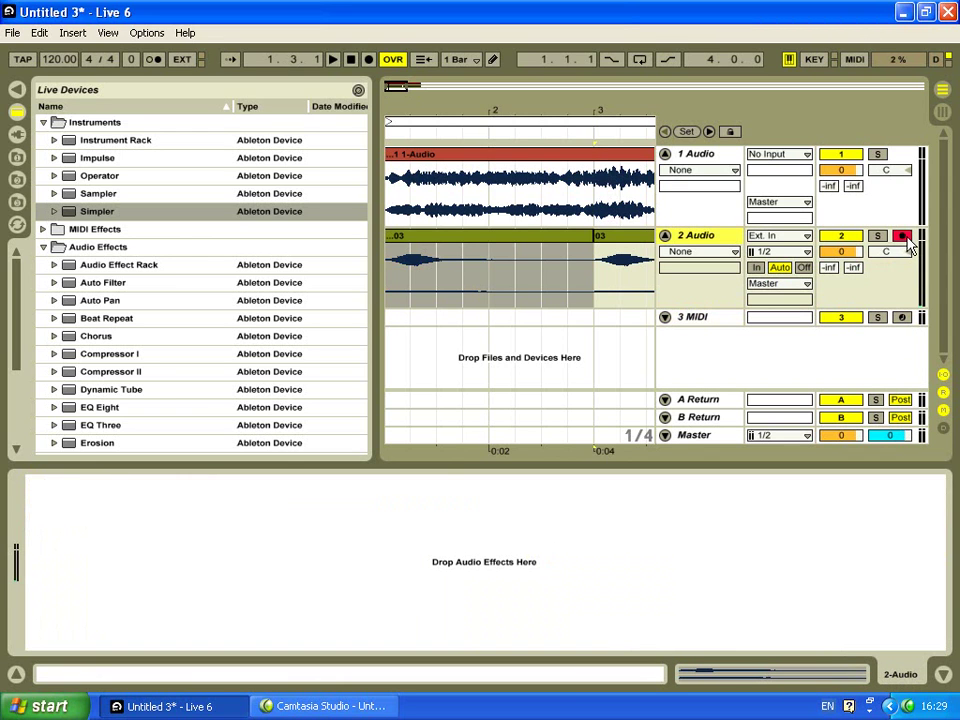
# Step: Arm the 3 MIDI track and play a note with the A key to audition the rack
pyautogui.click(903, 318)
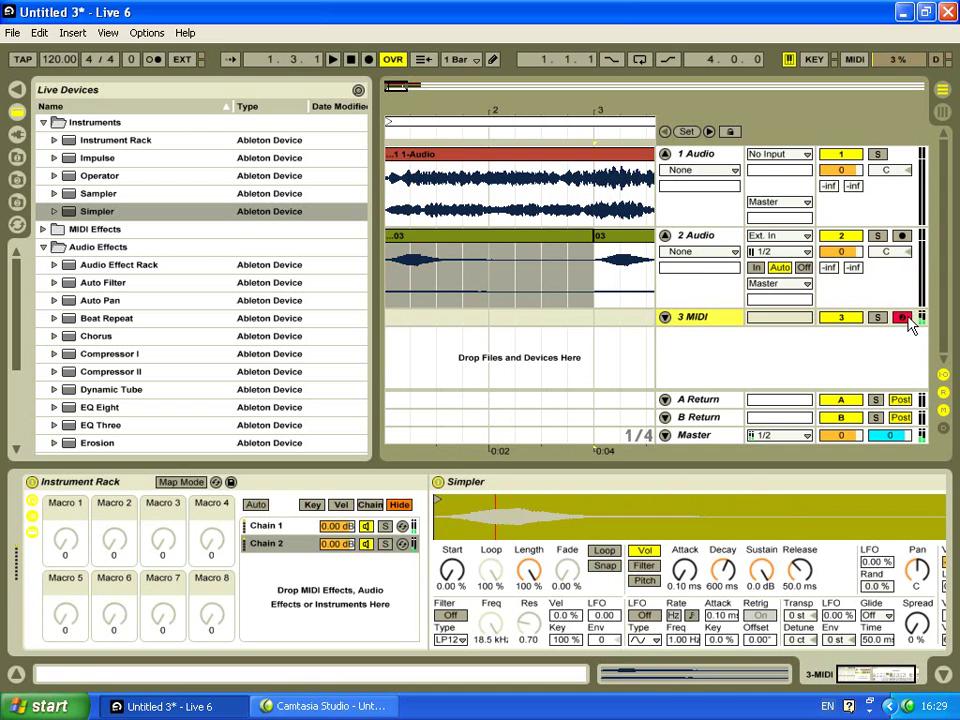
pyautogui.press('a')
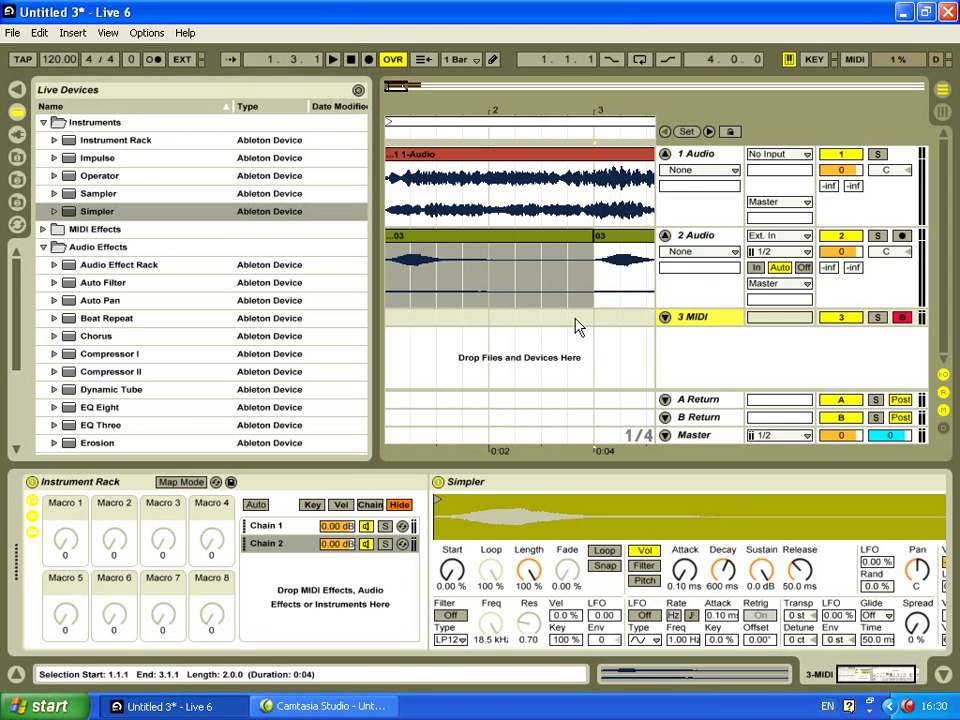
pyautogui.click(312, 504)
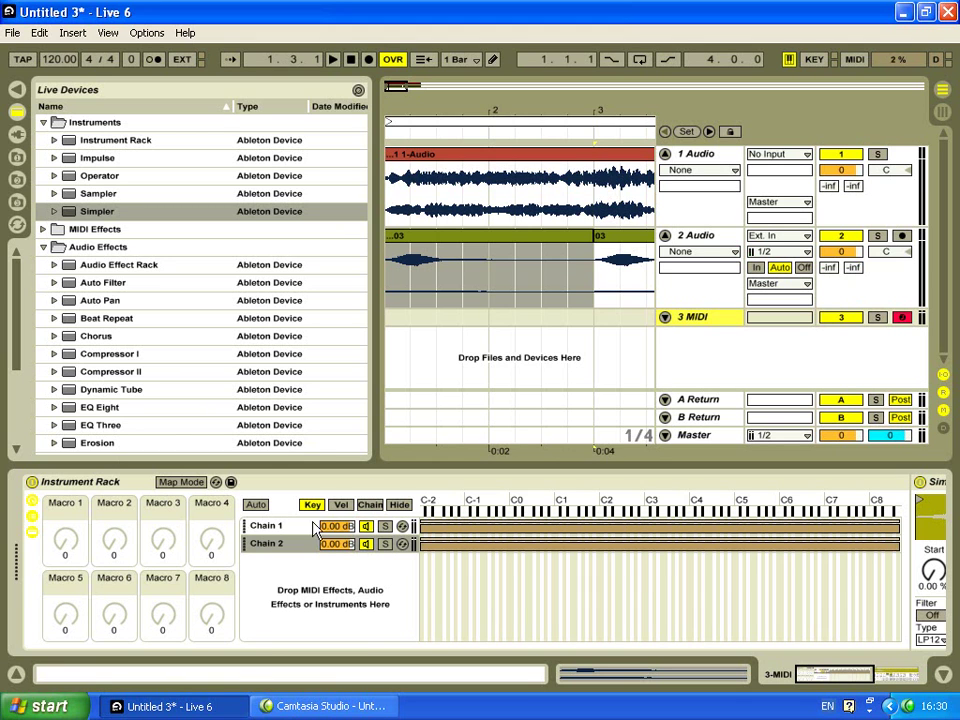
pyautogui.click(400, 505)
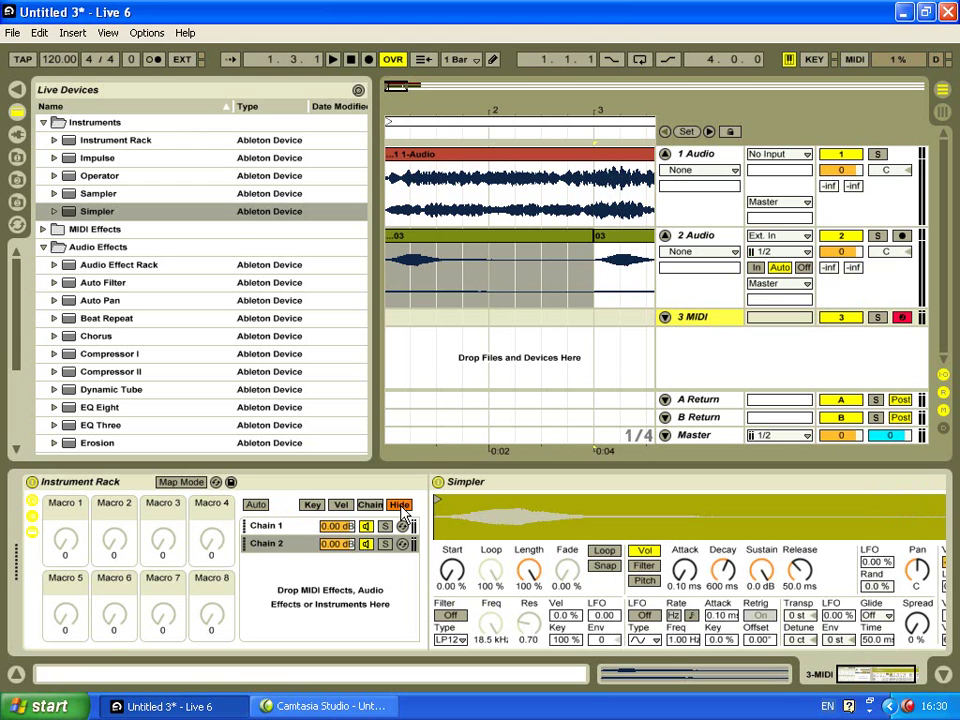
pyautogui.click(866, 684)
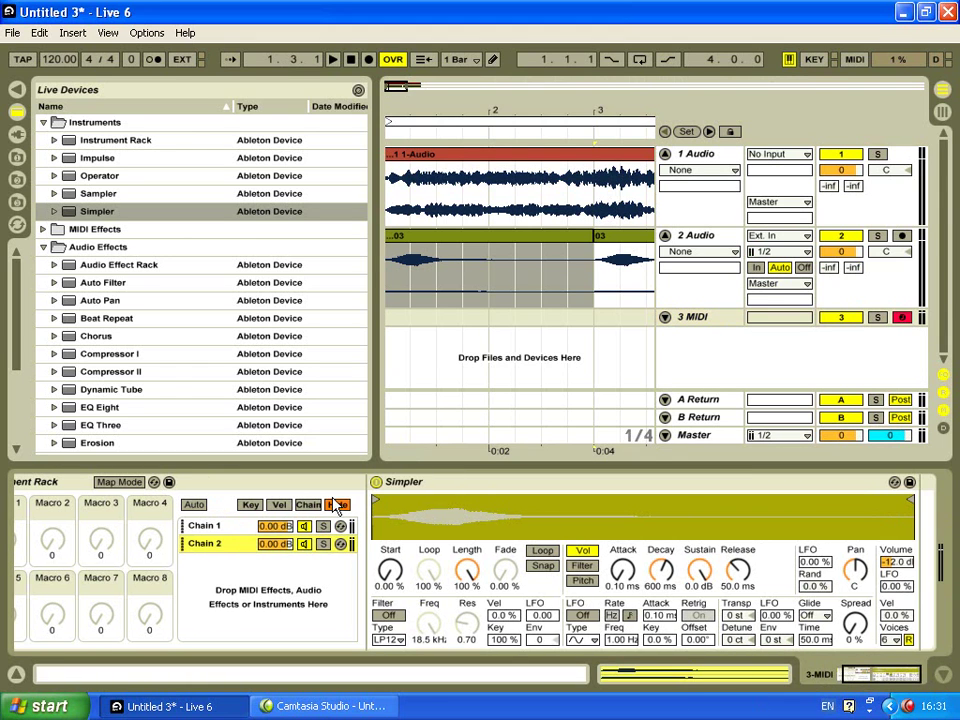
# Step: Place Simple Delay from the Audio Effects list right after Chain 2's Simpler
pyautogui.scroll(-4, 145, 398)
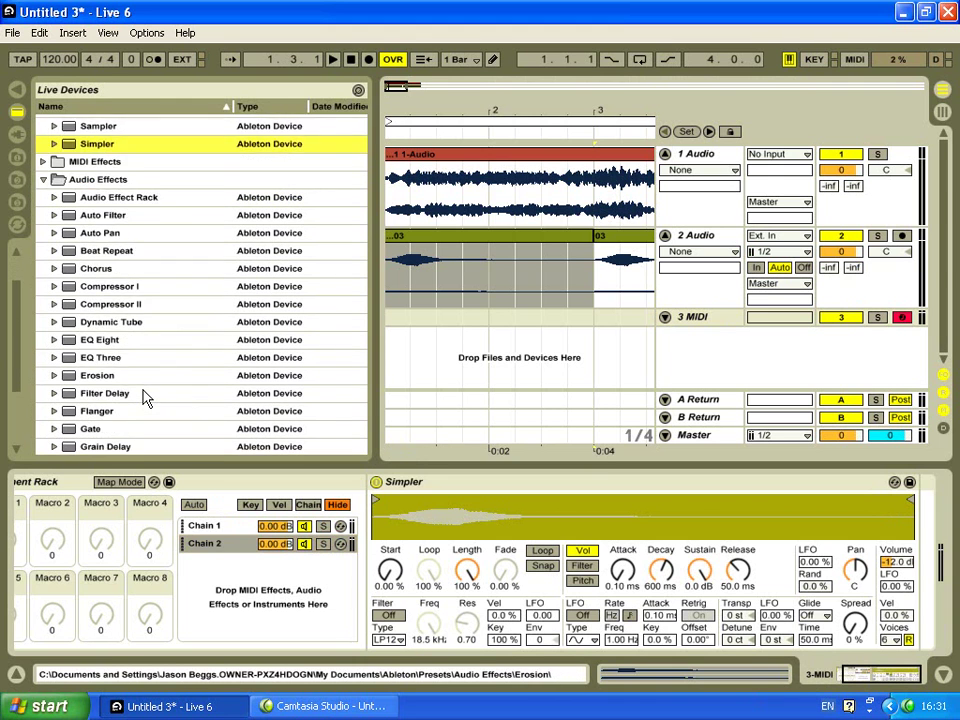
pyautogui.scroll(-3, 145, 398)
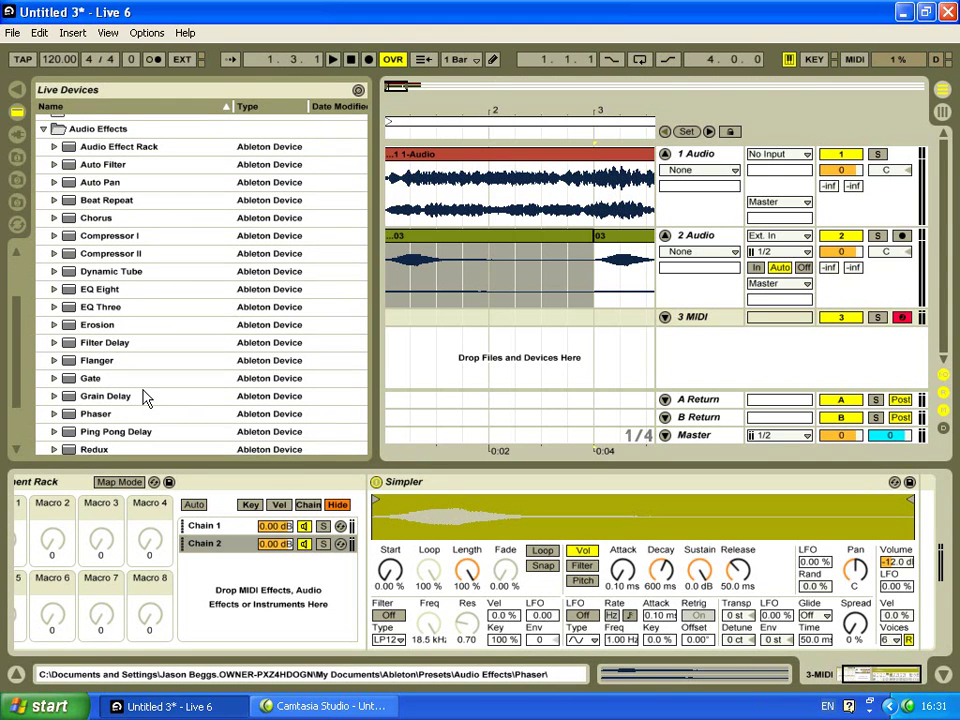
pyautogui.scroll(-5, 145, 398)
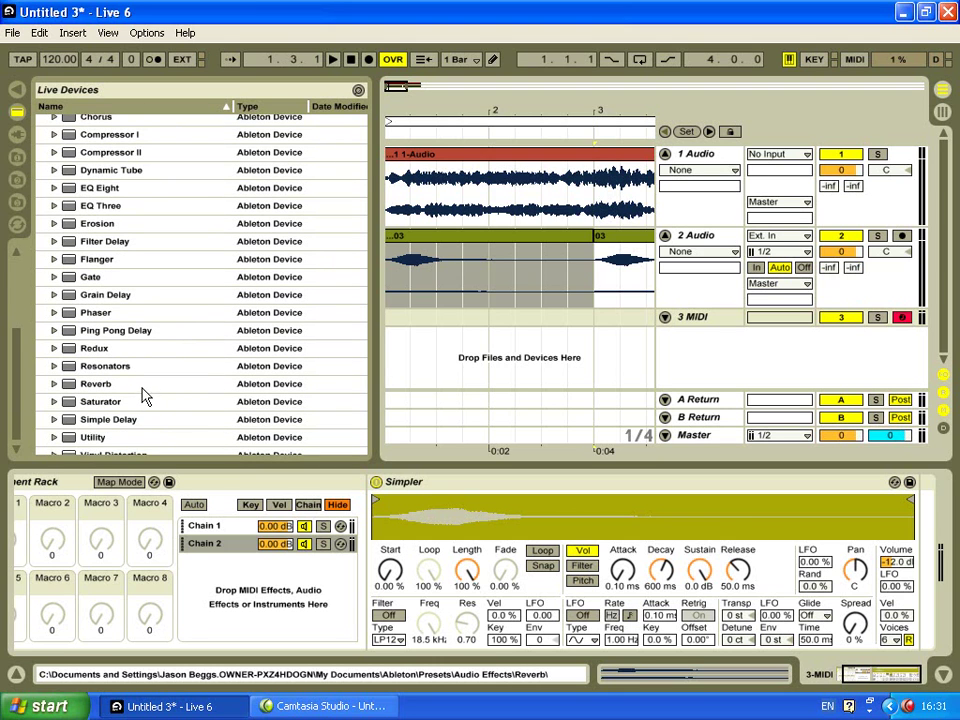
pyautogui.click(95, 421)
pyautogui.moveTo(263, 483); pyautogui.dragTo(936, 532)
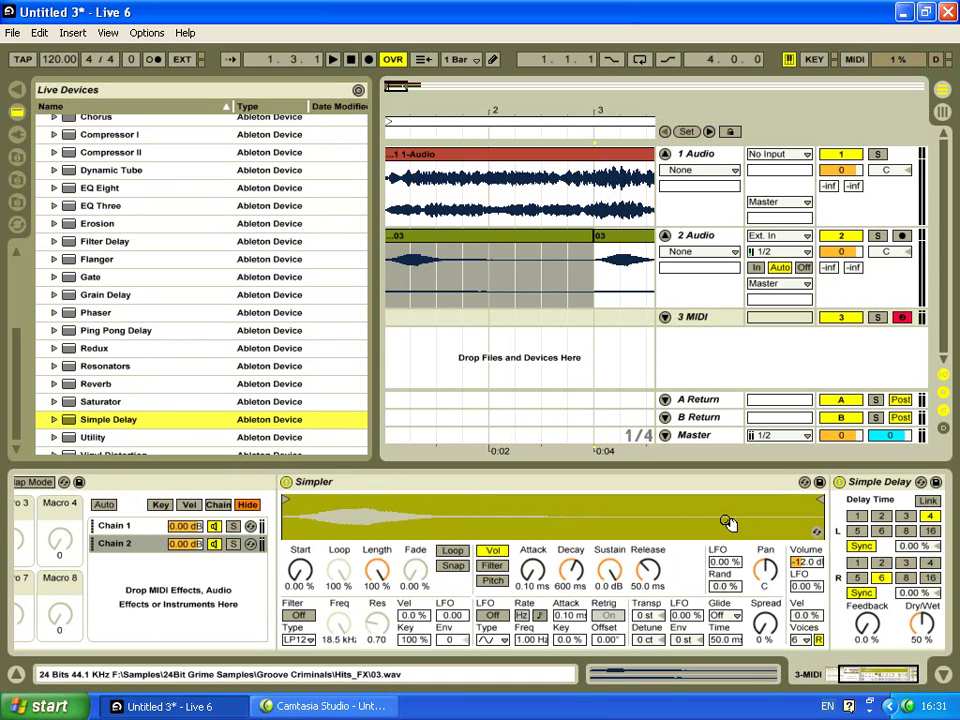
pyautogui.press('a')
pyautogui.press('a')
pyautogui.press('a')
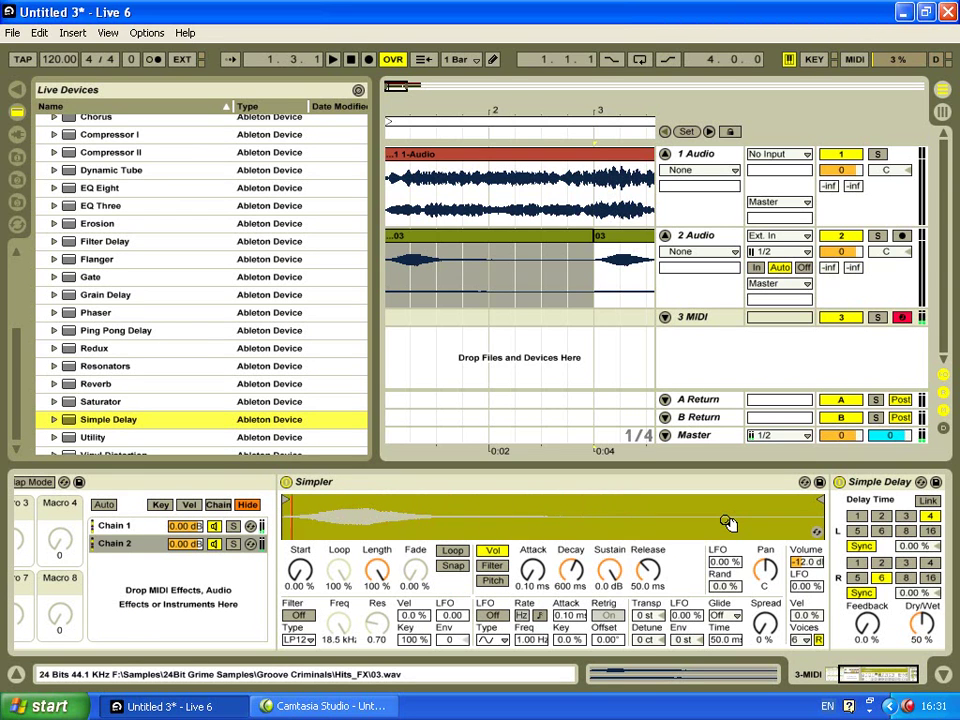